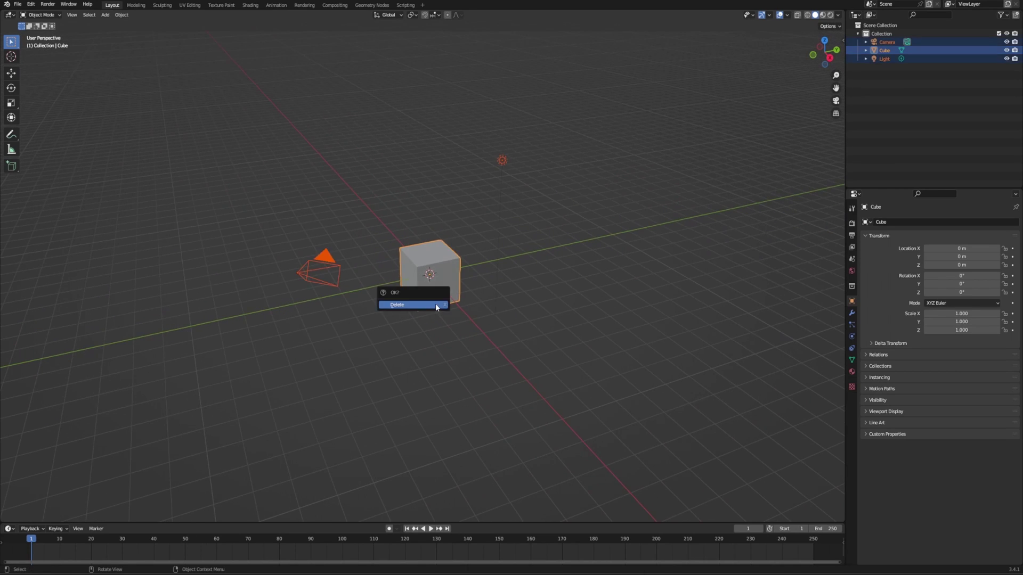
- Delete the default camera, cube and light, and add a plane at the origin
click(434, 306)
key(shift+a)
mouse_move(433, 302)
click(469, 301)
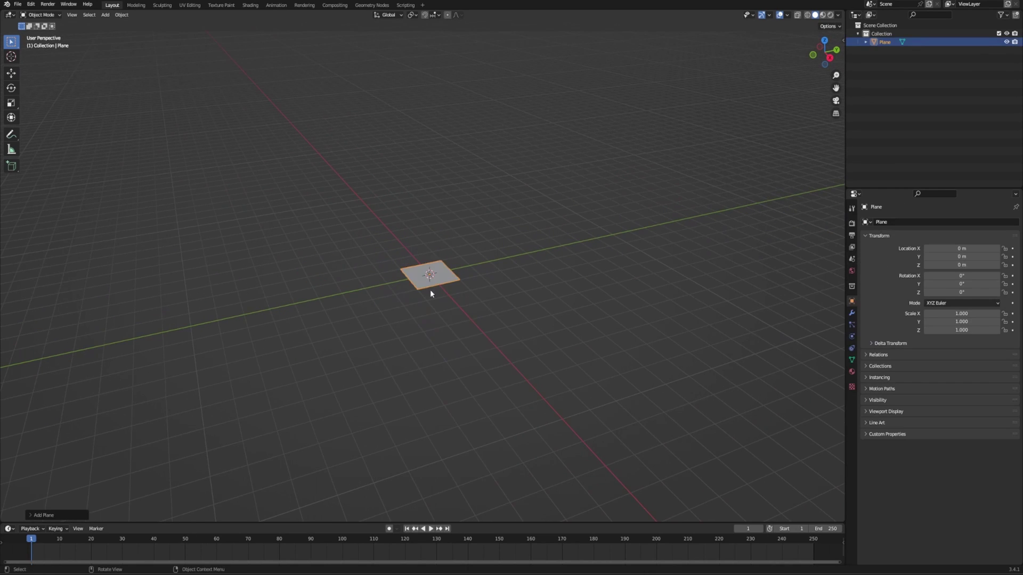
- Scale the plane up and apply its scale
key(s)
click(546, 369)
key(ctrl+a)
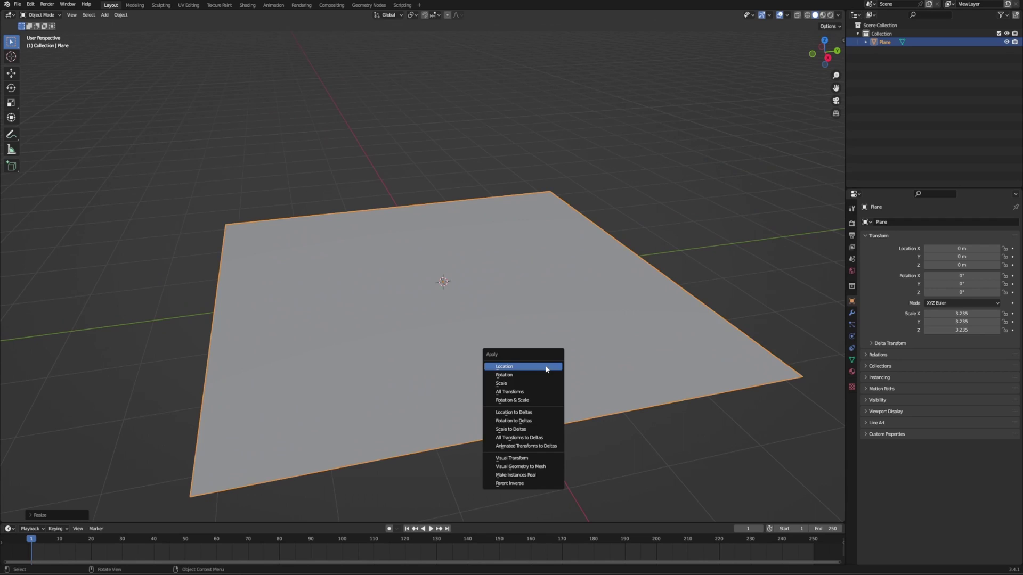
scroll(500, 341, down, 3)
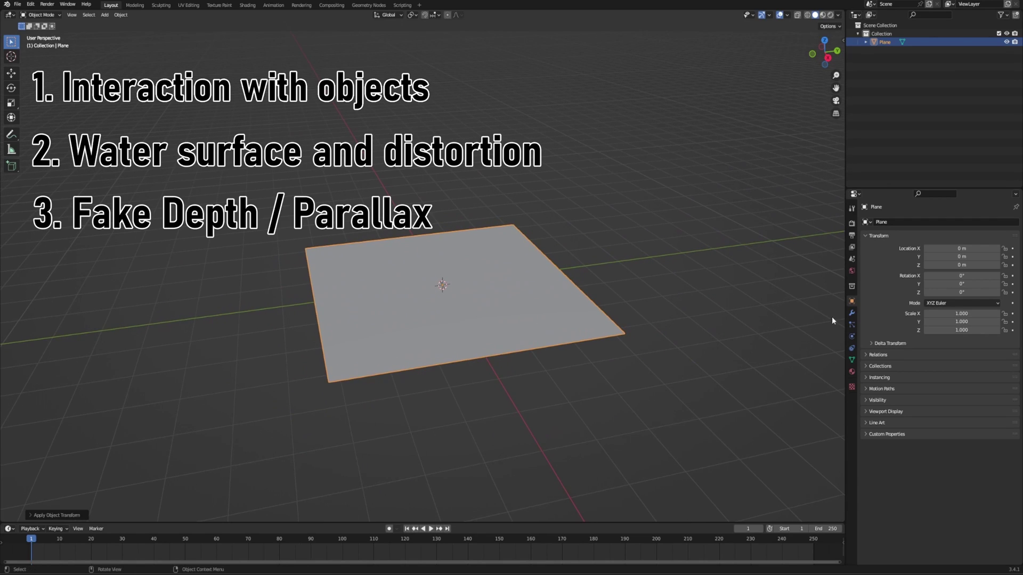
- Add a Suzanne monkey head to the scene
key(shift+a)
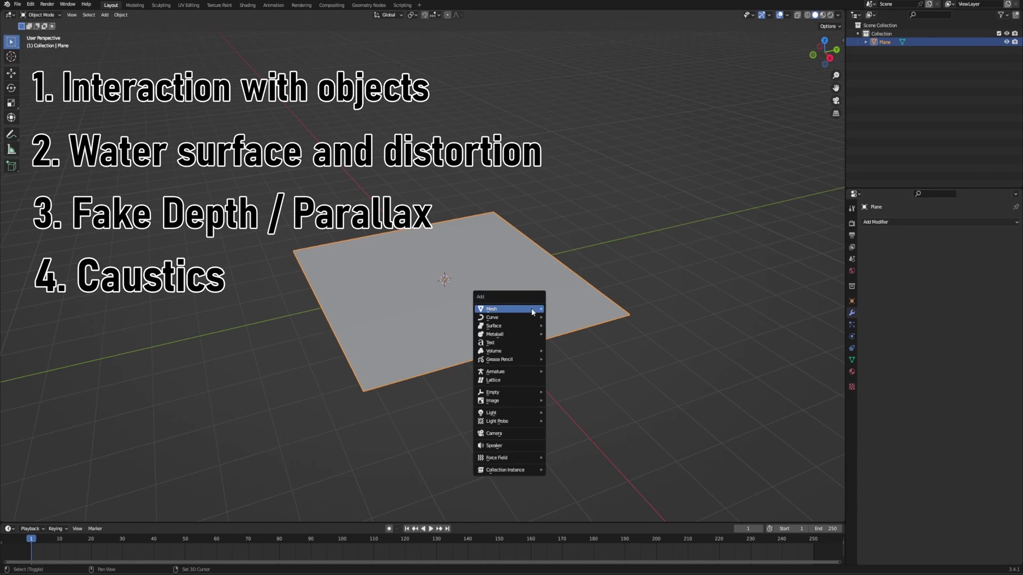
mouse_move(531, 308)
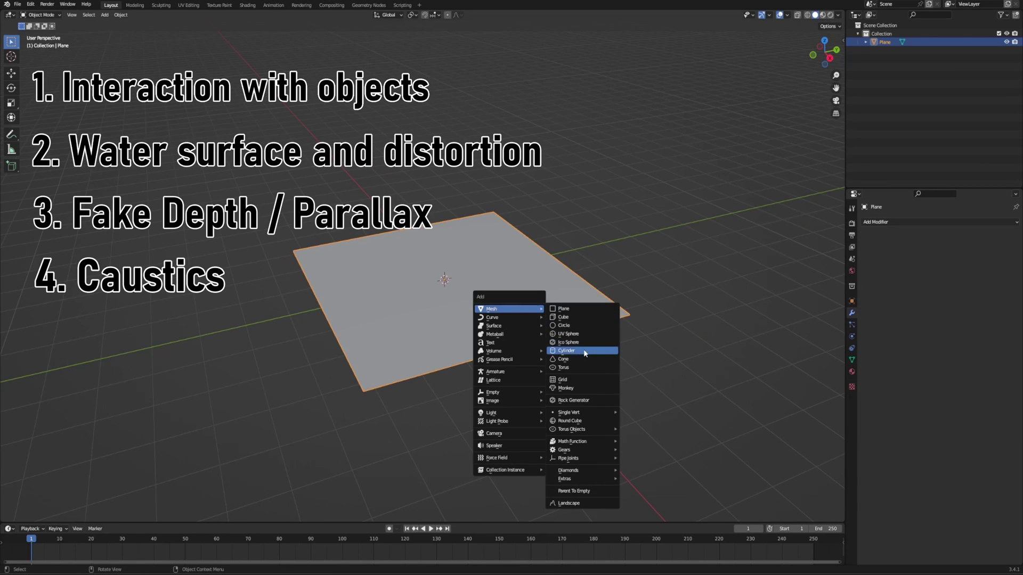
click(579, 389)
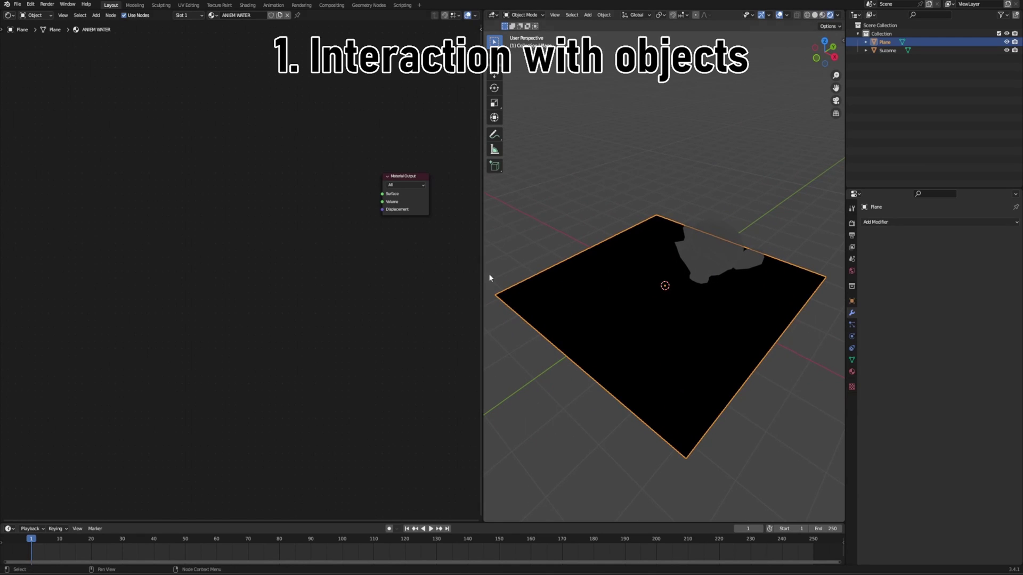
- Give the plane Dynamic Paint physics with its type set to Canvas
middle_drag(660, 330, 495, 281)
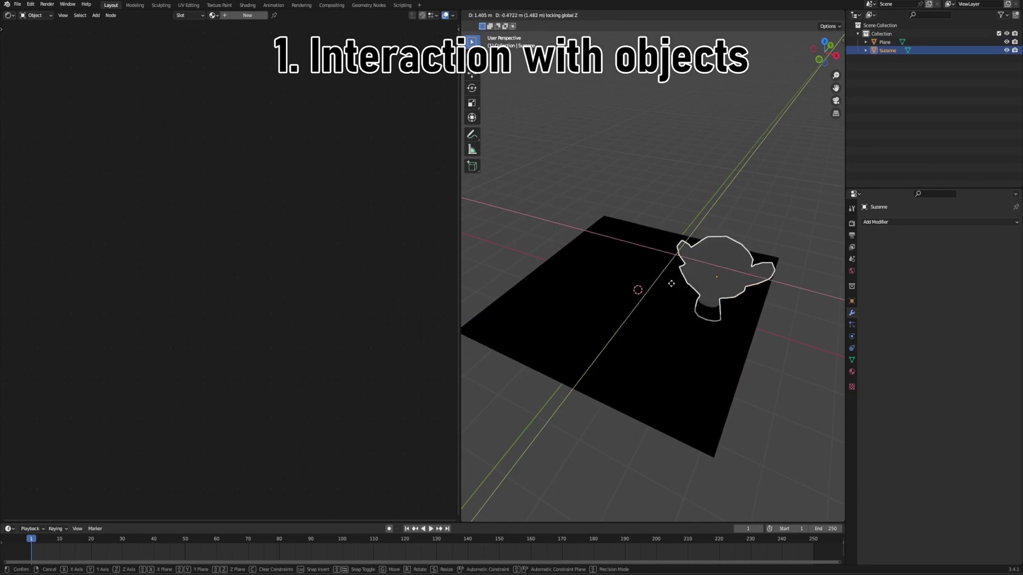
click(876, 222)
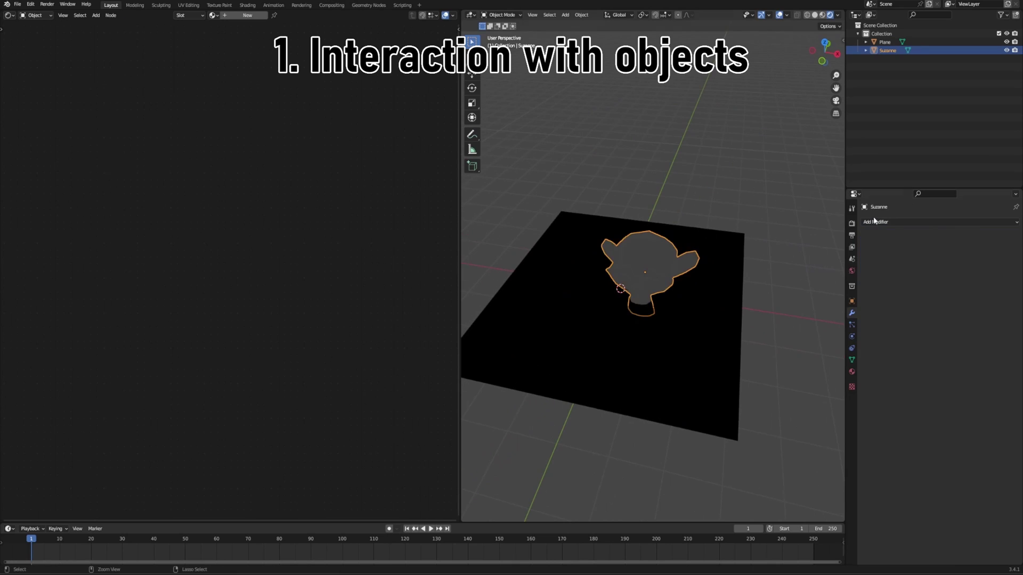
click(876, 222)
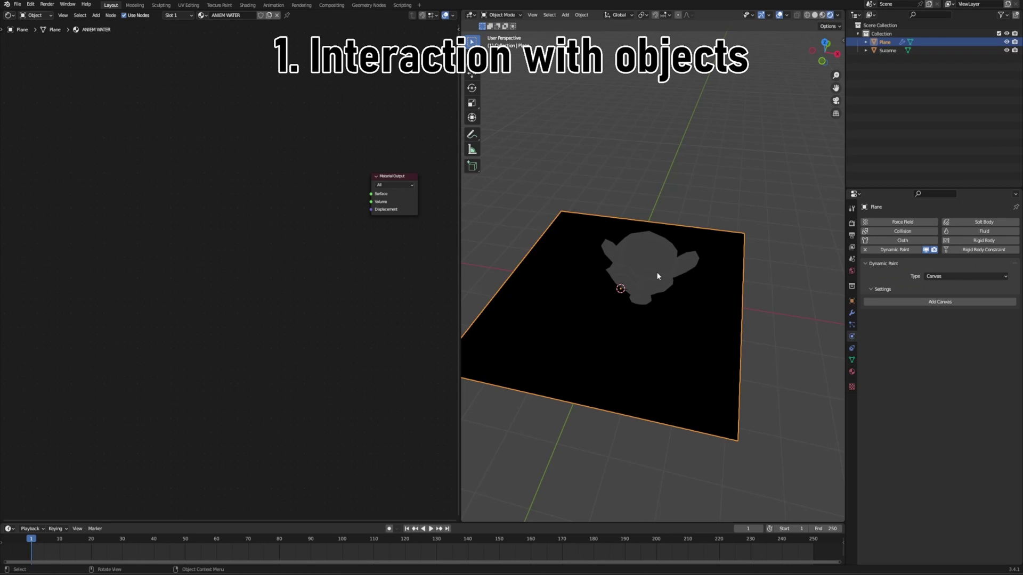
- Subdivide the plane in Edit Mode and link the Color Attribute output to the material Surface
key(Tab)
right_click(584, 256)
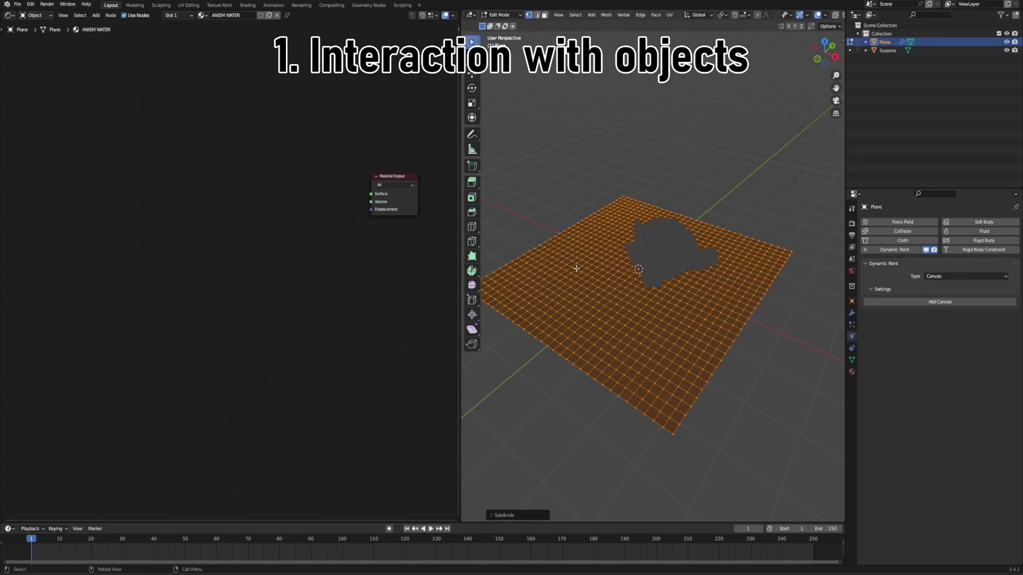
key(Tab)
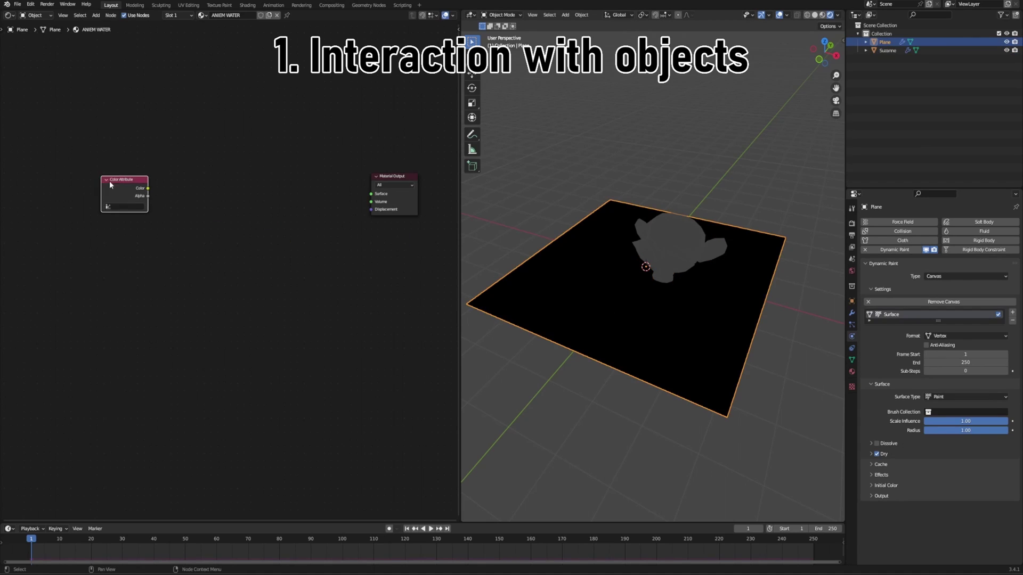
click(134, 206)
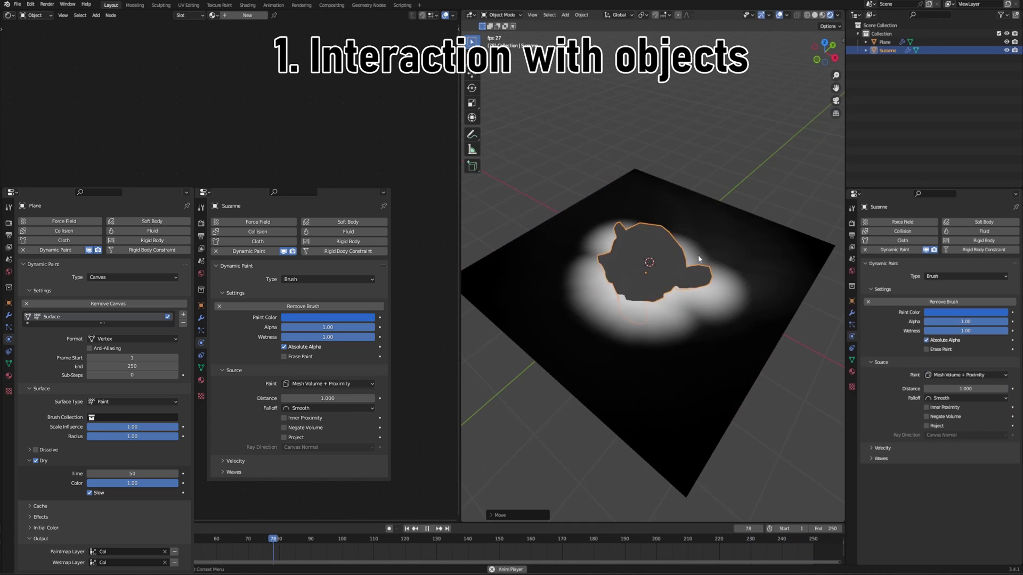
- Set the Mix node's blend to Linear Light, change the Add node's math operation, and play the animation
click(605, 367)
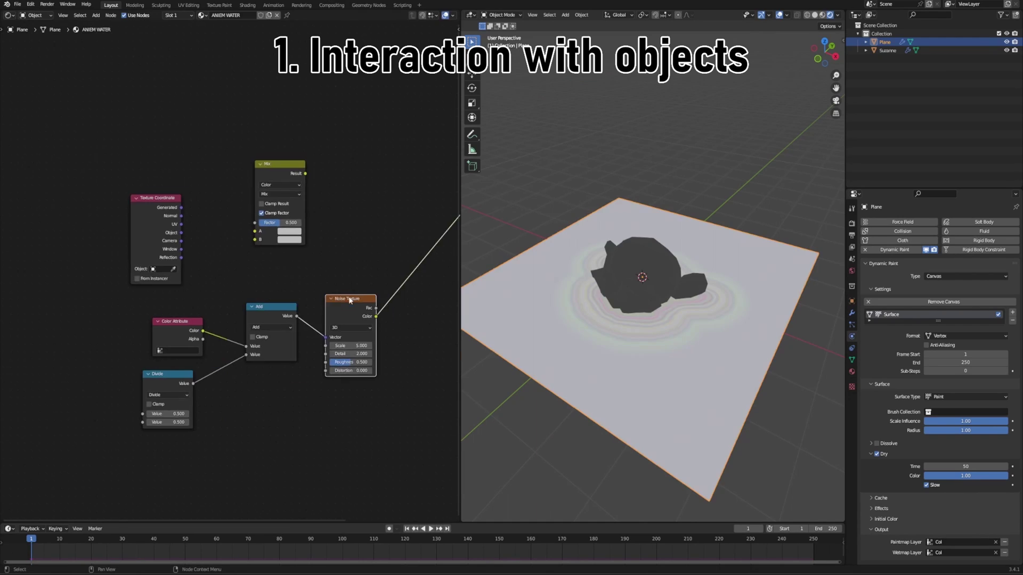
click(306, 198)
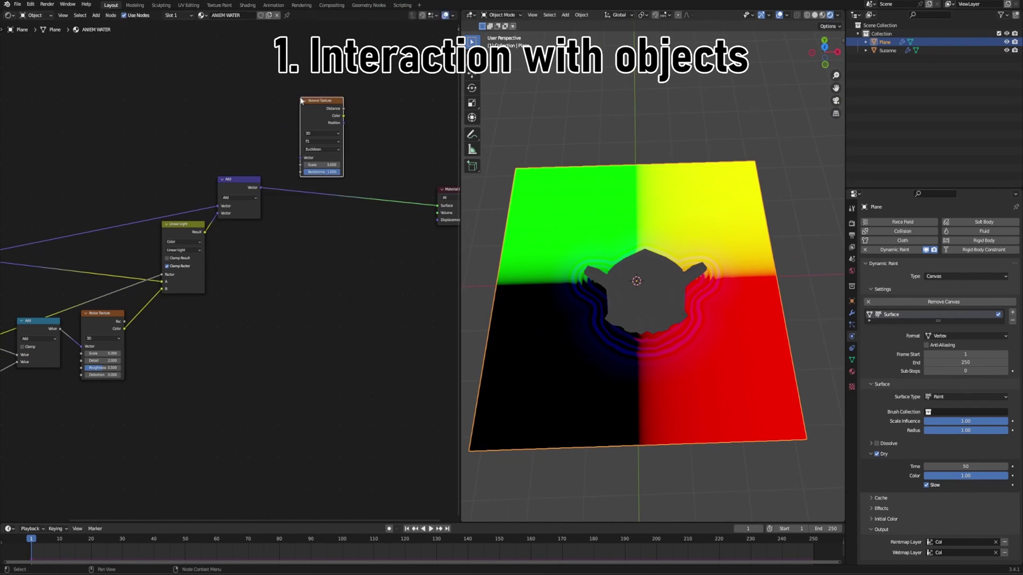
click(320, 274)
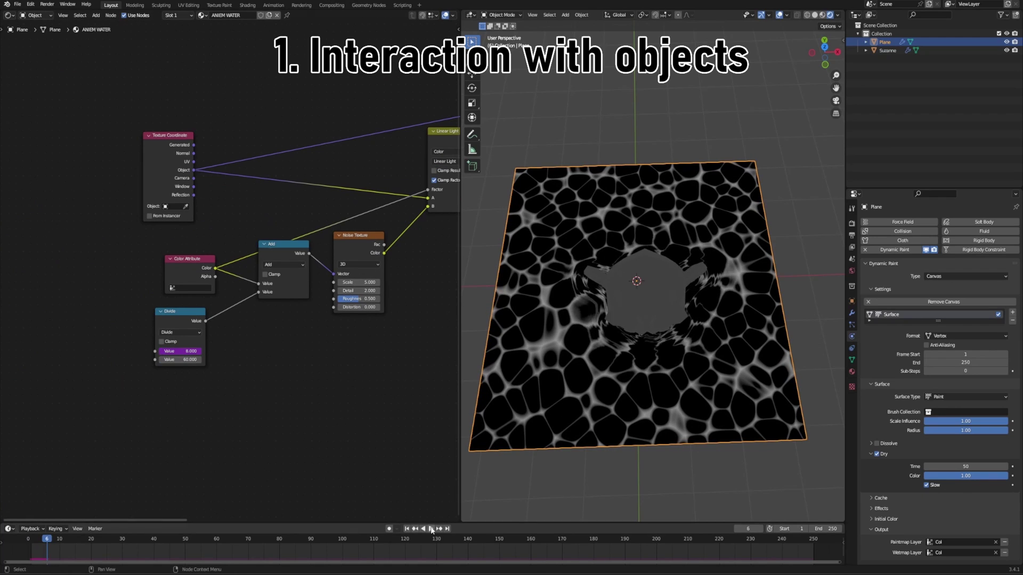
click(432, 529)
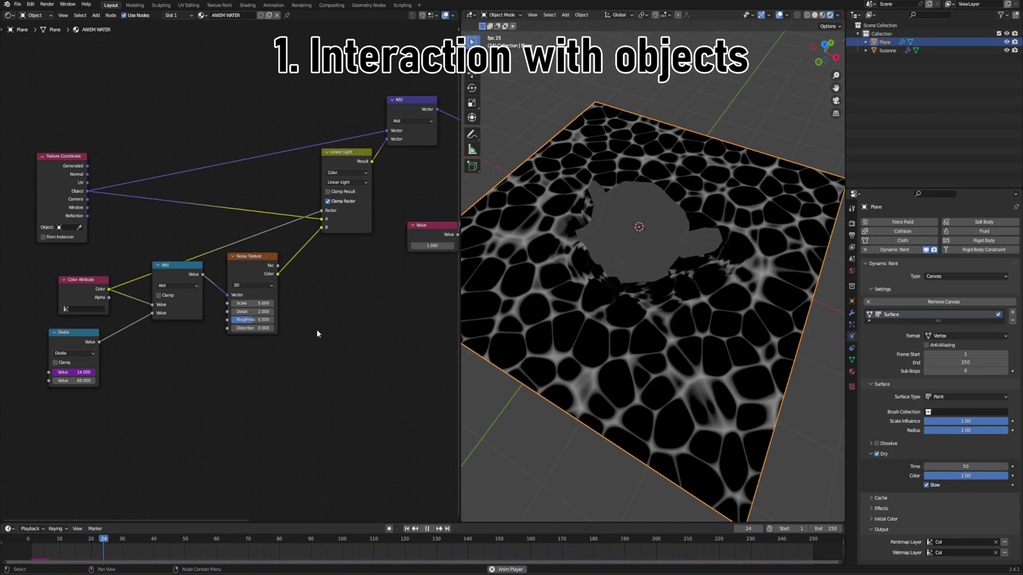
scroll(271, 315, up, 2)
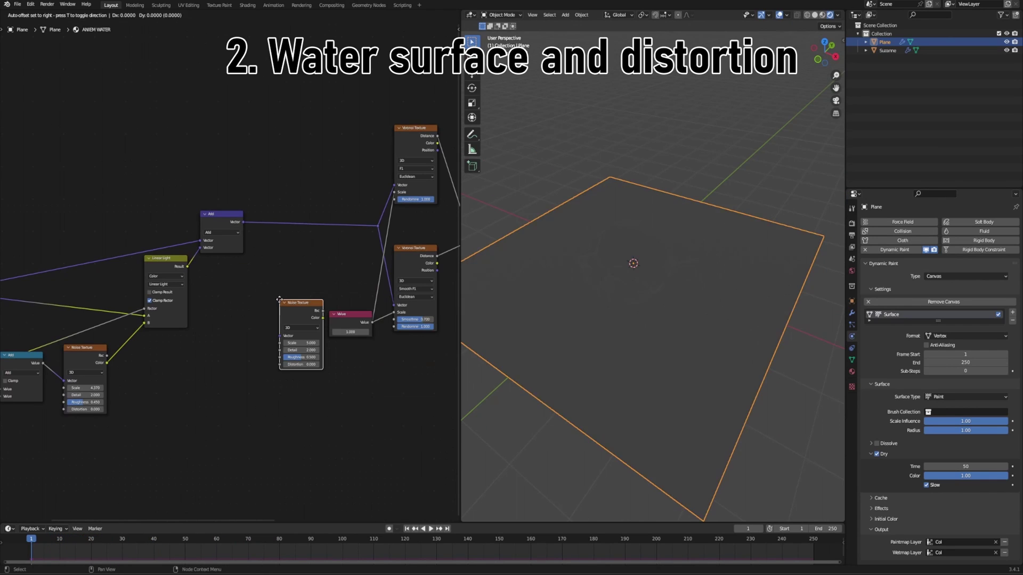
- Add a Combine XYZ node and raise the Voronoi-driving Value to 4.580 for smaller foam cells
key(F3)
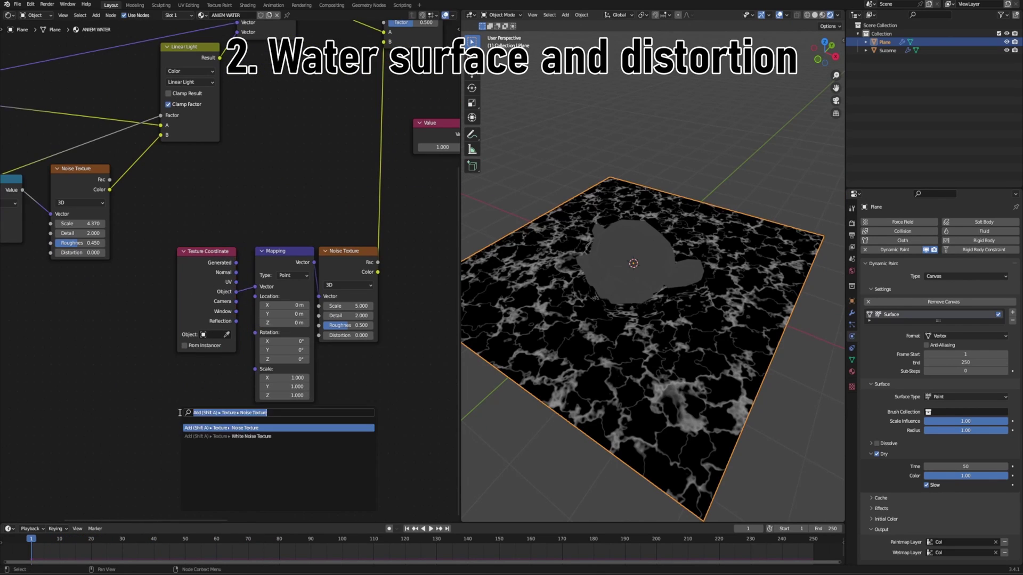
key(Return)
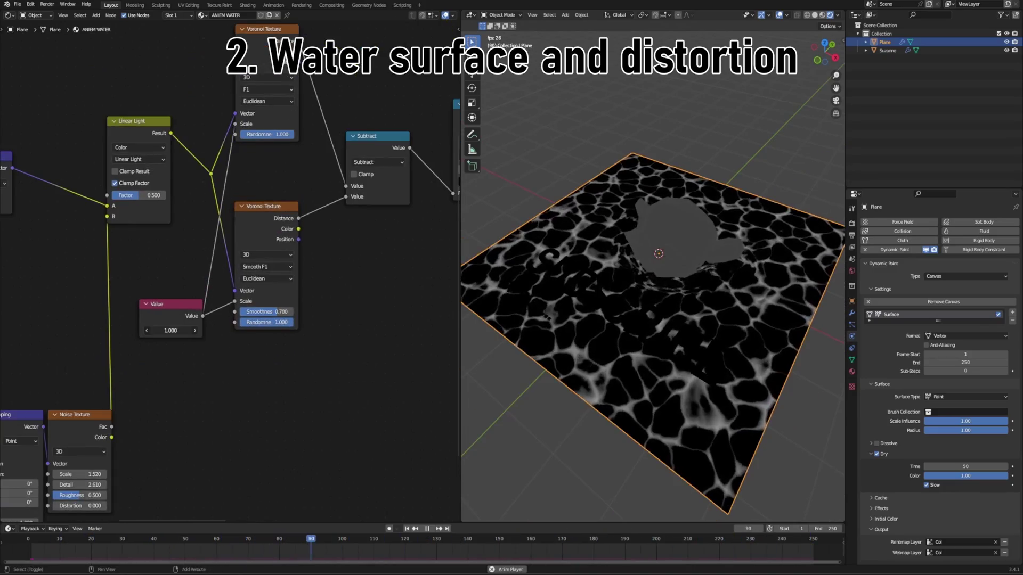
drag(171, 330, 207, 331)
mouse_move(633, 317)
middle_down()
mouse_move(660, 335)
mouse_move(666, 354)
mouse_move(622, 309)
mouse_move(632, 317)
mouse_move(618, 318)
middle_up()
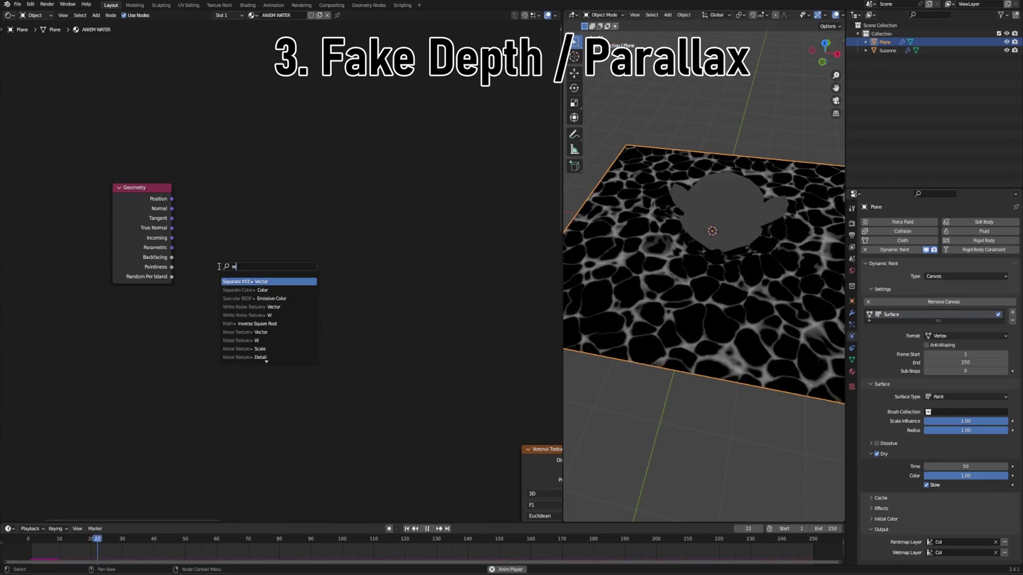
- Build the parallax offset with a Vector Math node, the Mapping node and a Value node
key(Return)
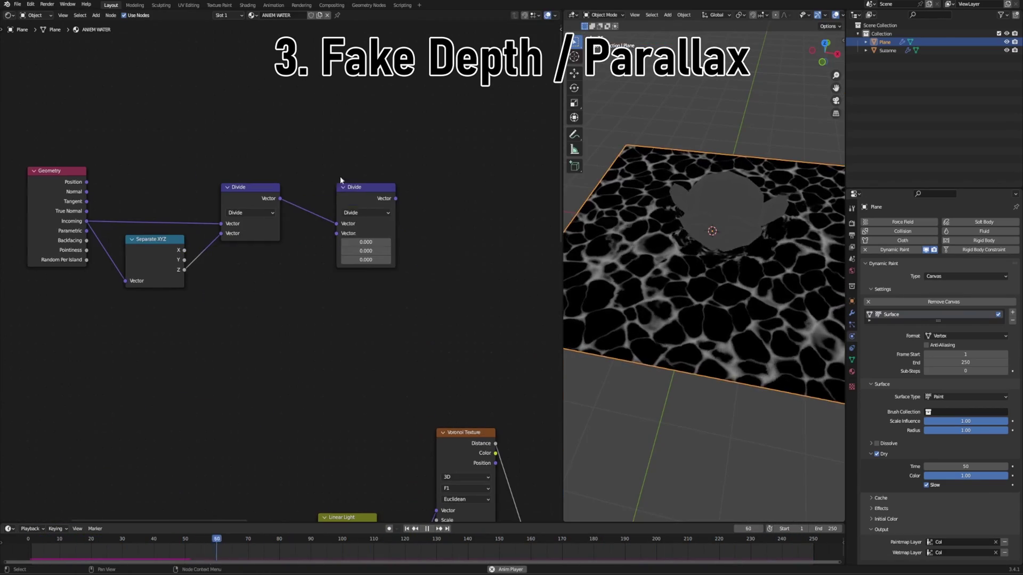
key(F3)
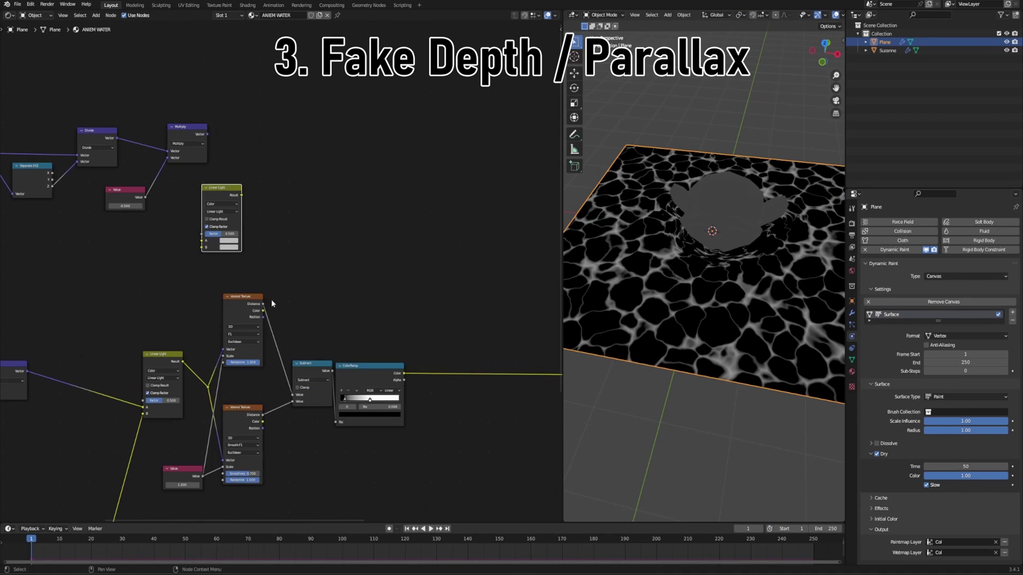
key(g)
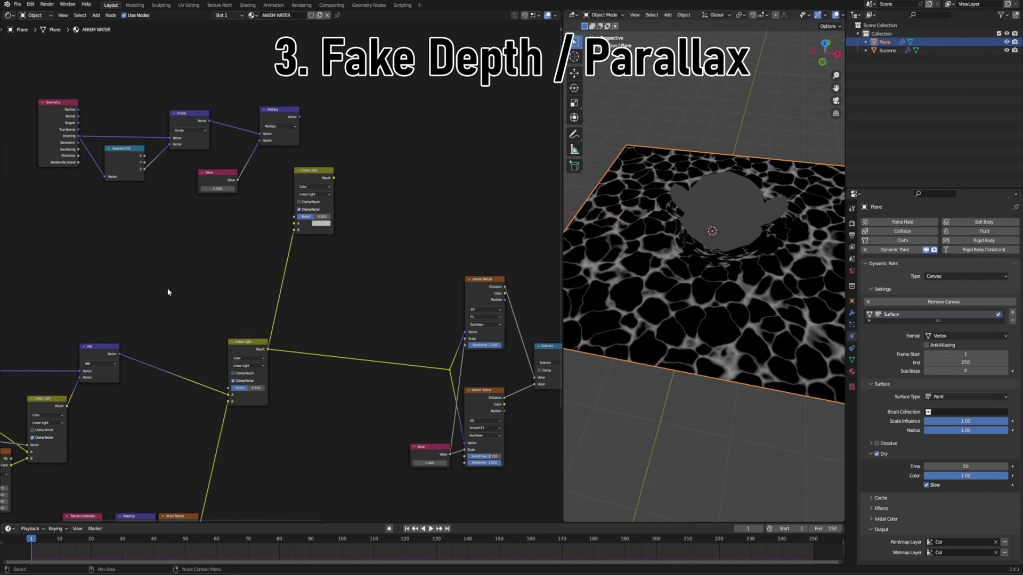
key(F3)
middle_drag(403, 139, 346, 162)
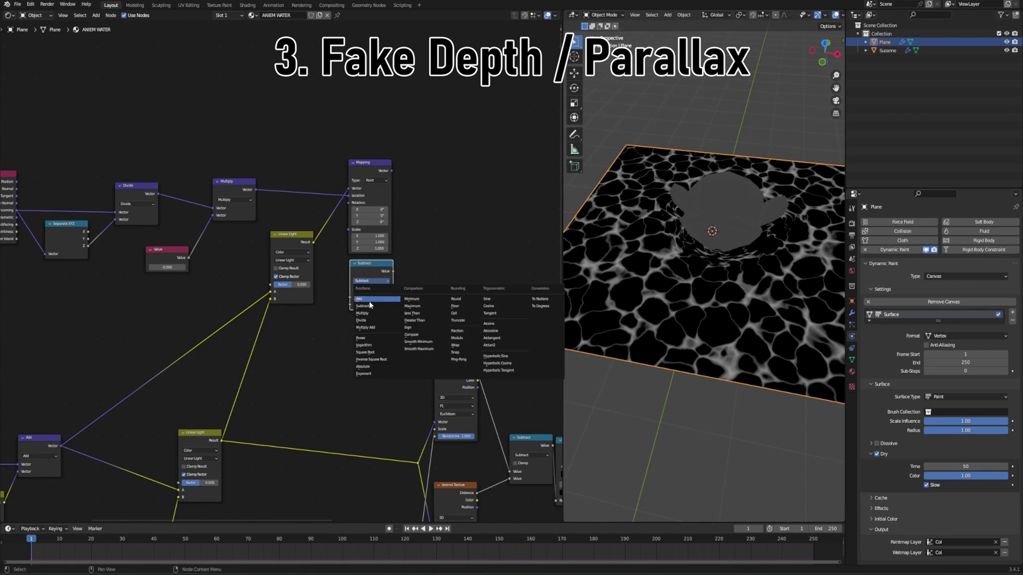
key(F3)
text(va)
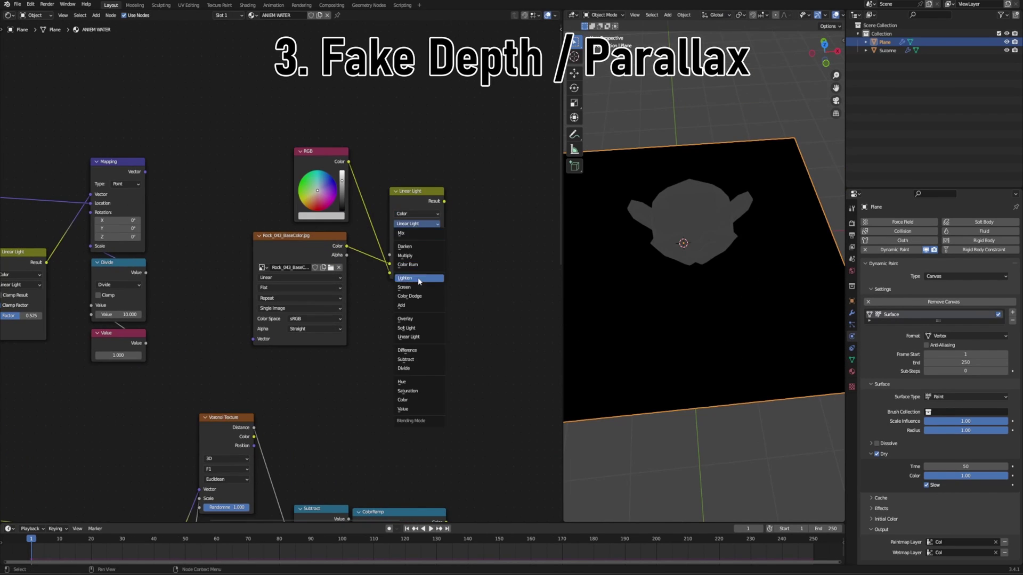
- Set the Rock_043 texture's Mix blend to Lighten and view the water in perspective
click(419, 278)
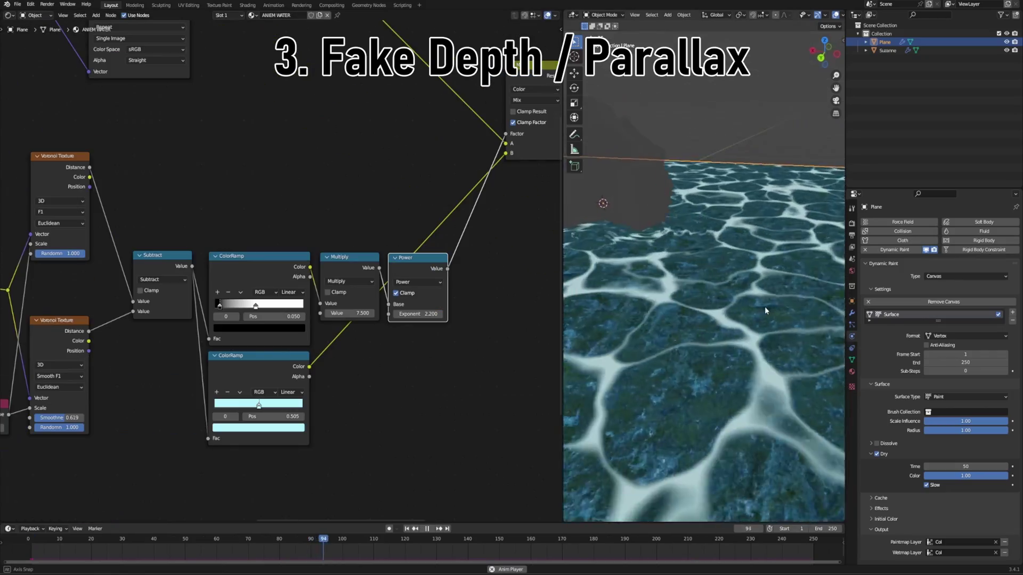
middle_drag(765, 310, 586, 334)
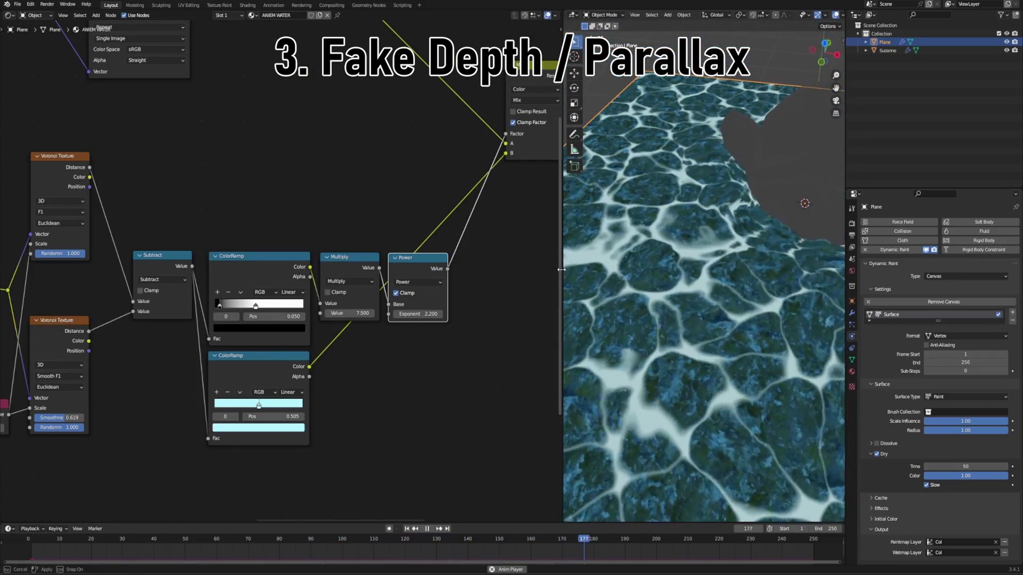
drag(564, 269, 326, 270)
scroll(583, 253, down, 3)
scroll(584, 253, up, 10)
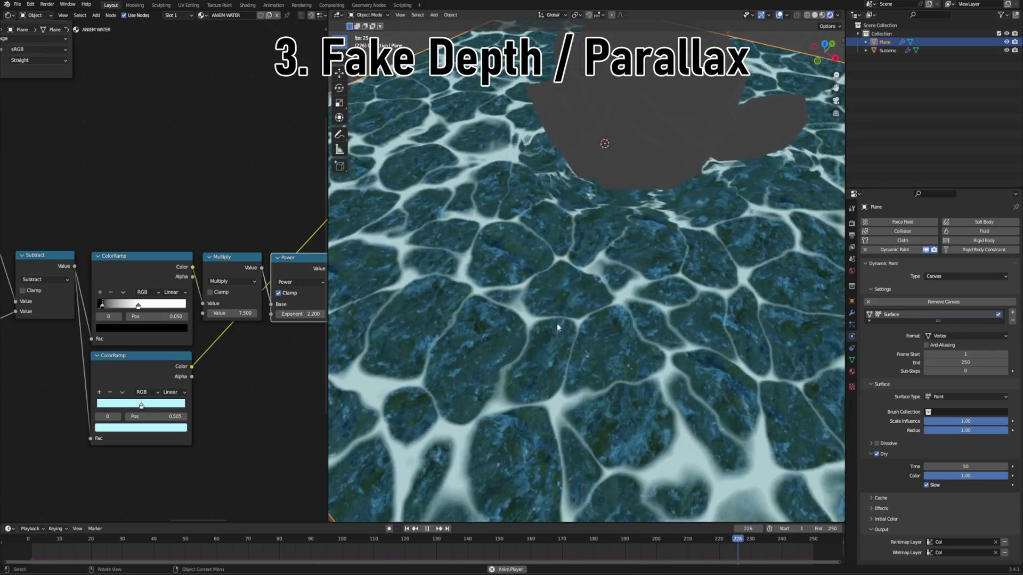
middle_drag(618, 287, 644, 222)
- Add an Add node and set the Divide node's second value for the ripple rings
scroll(645, 223, down, 5)
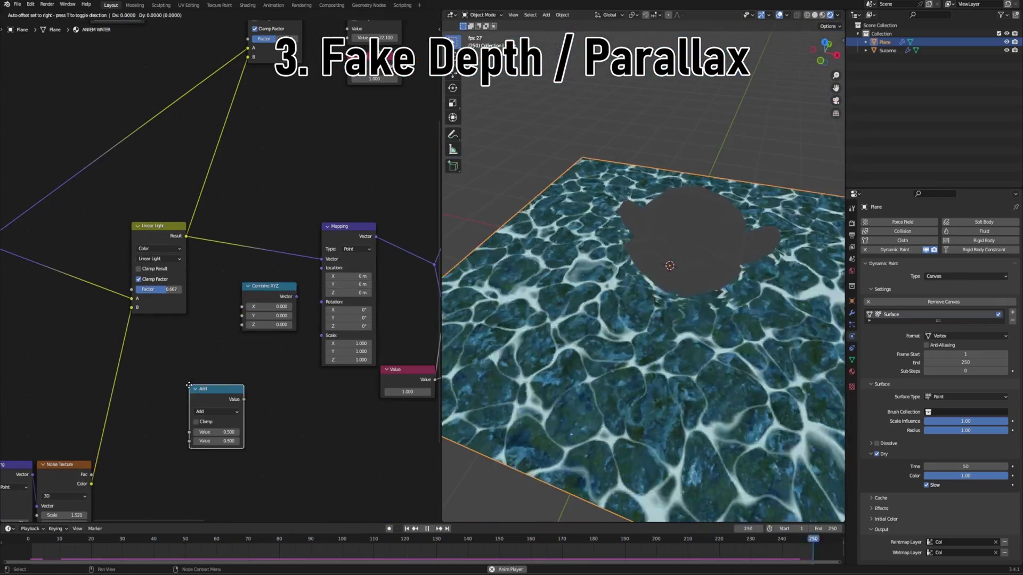
click(181, 347)
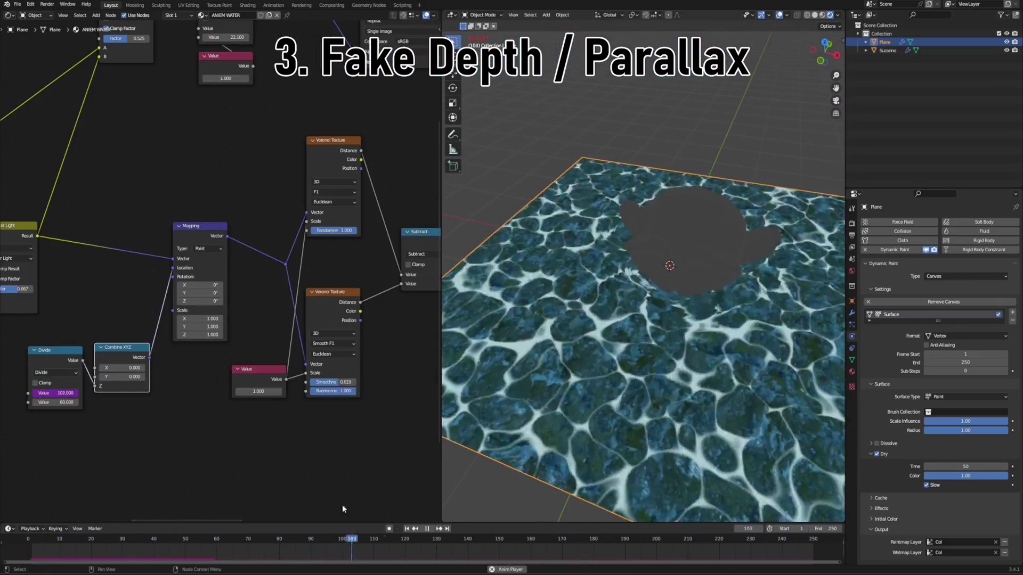
click(103, 401)
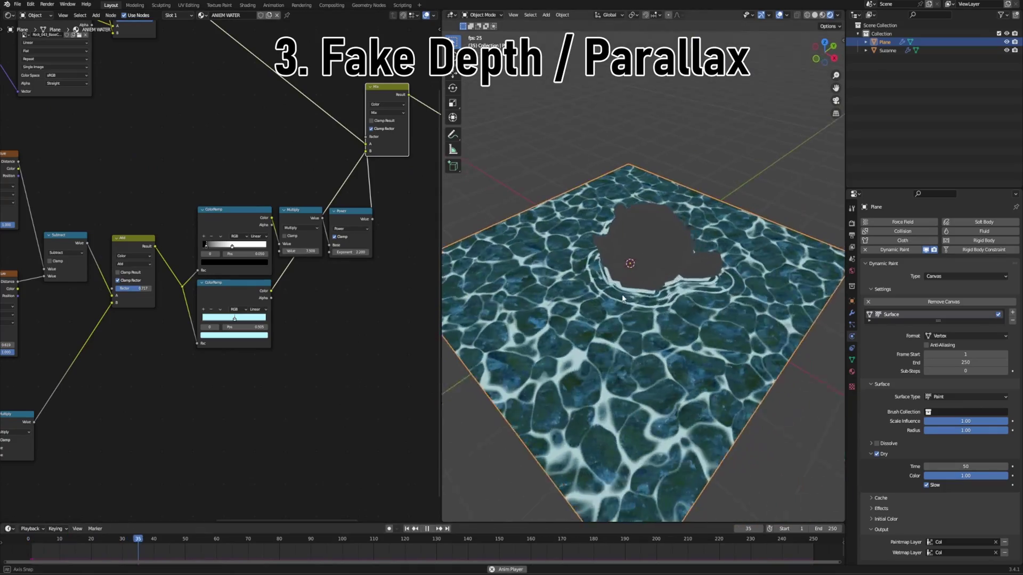
- Move Suzanne along the Z axis and bring the tree's output end into view
click(638, 254)
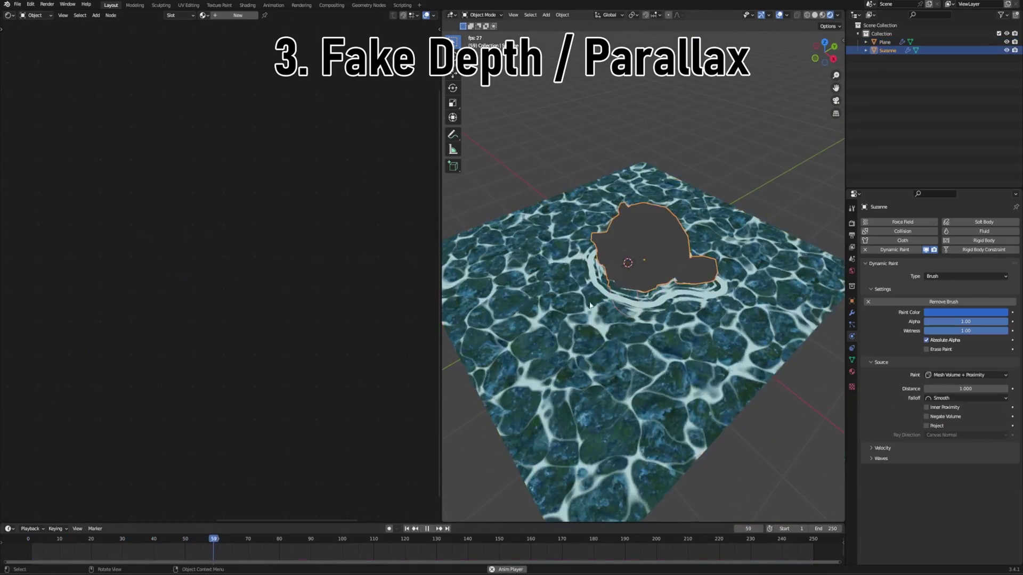
key(g)
key(z)
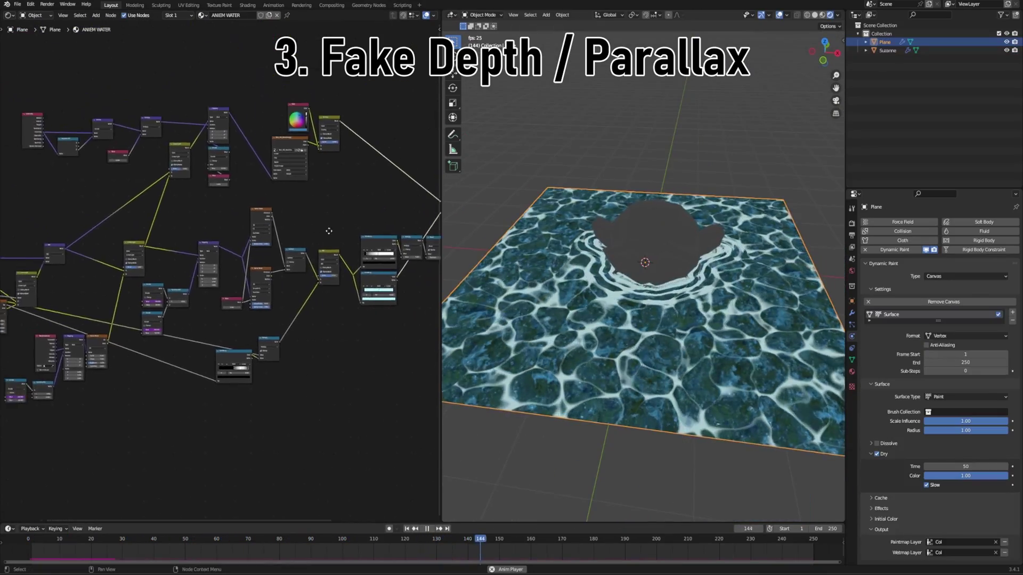
scroll(329, 230, down, 2)
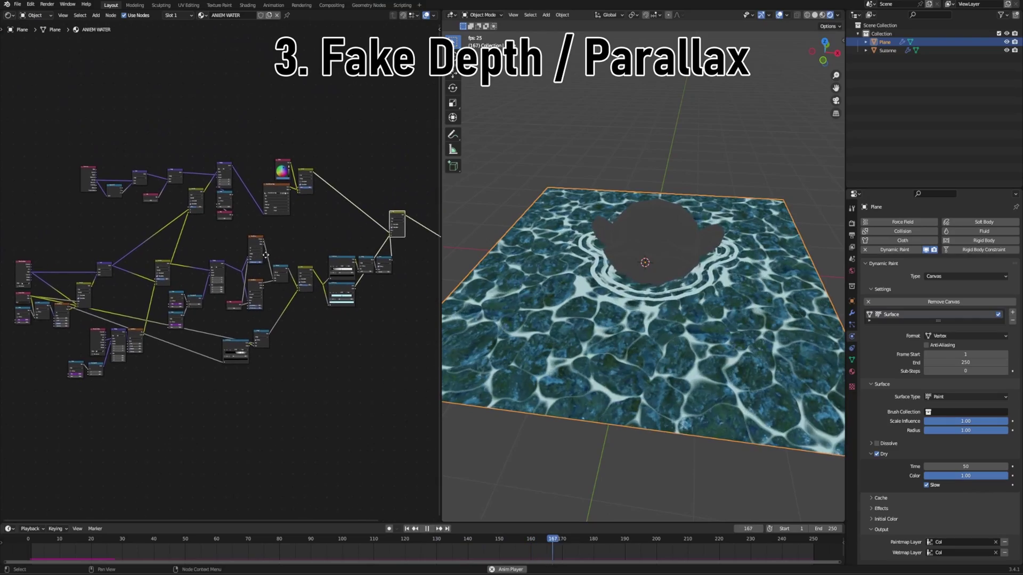
middle_drag(387, 232, 249, 236)
scroll(250, 235, up, 1)
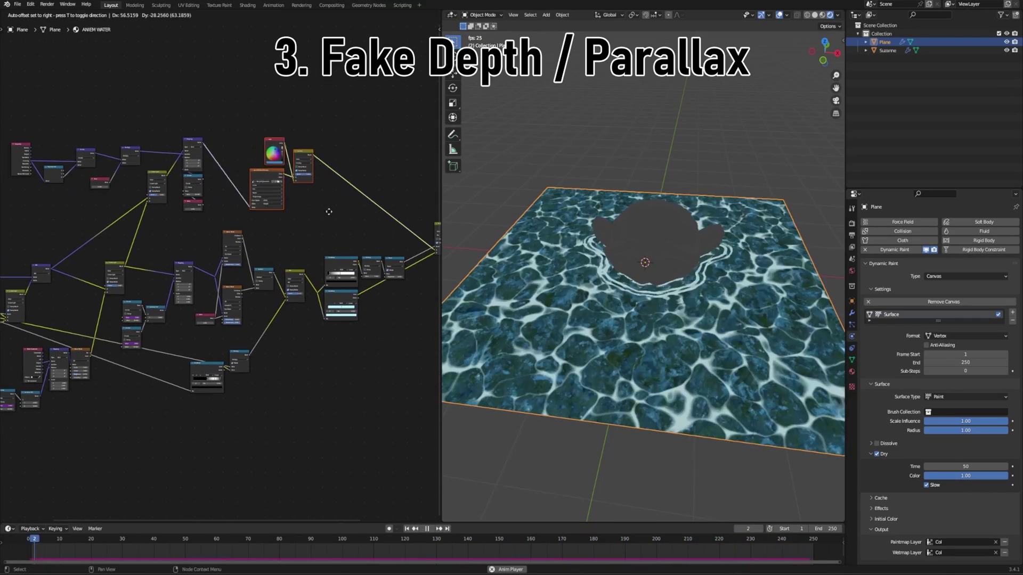
scroll(342, 235, up, 1)
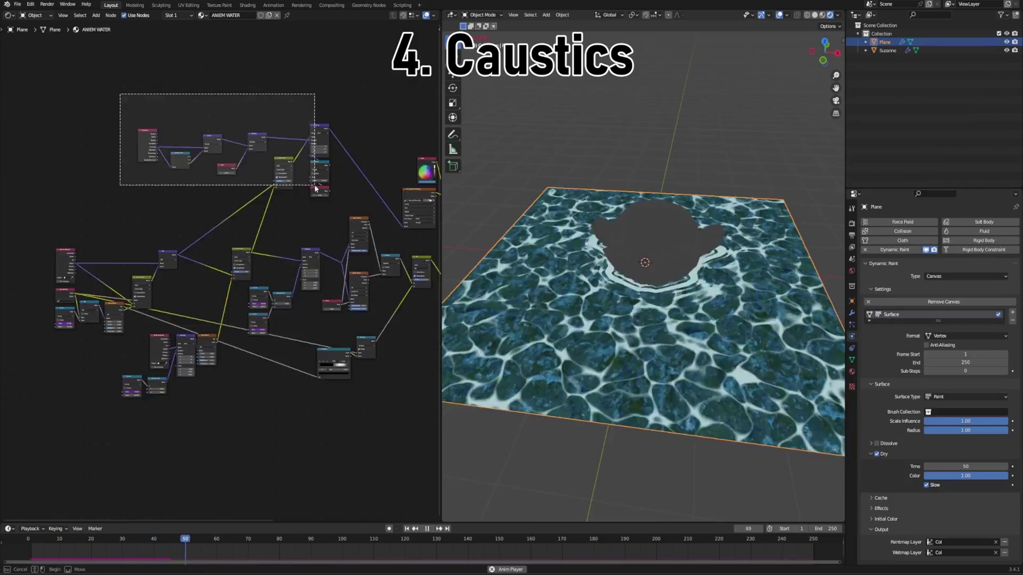
- Connect the Subtract result into the caustics branch and feed it into the lower Mix node
scroll(306, 416, up, 3)
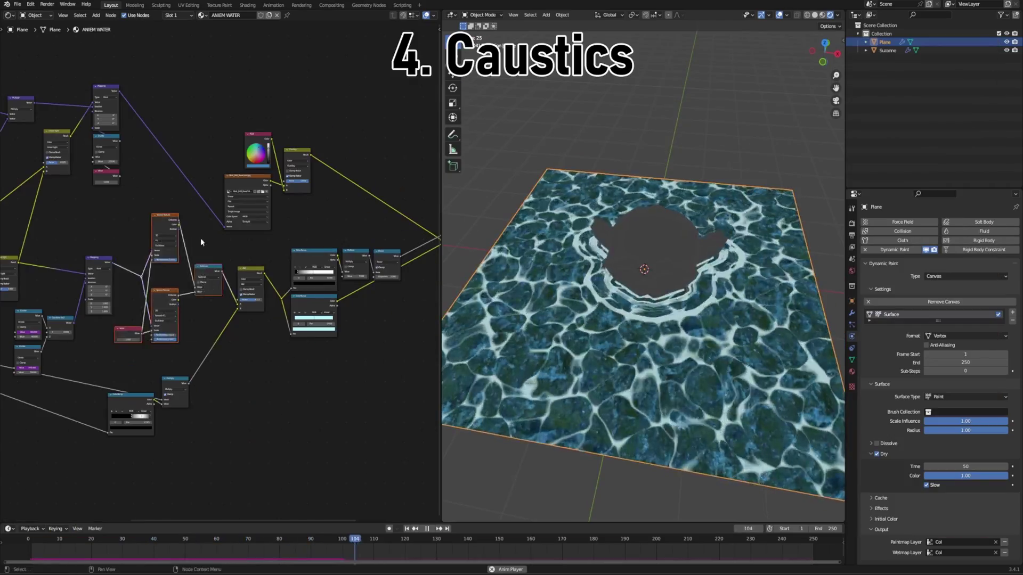
drag(234, 180, 265, 210)
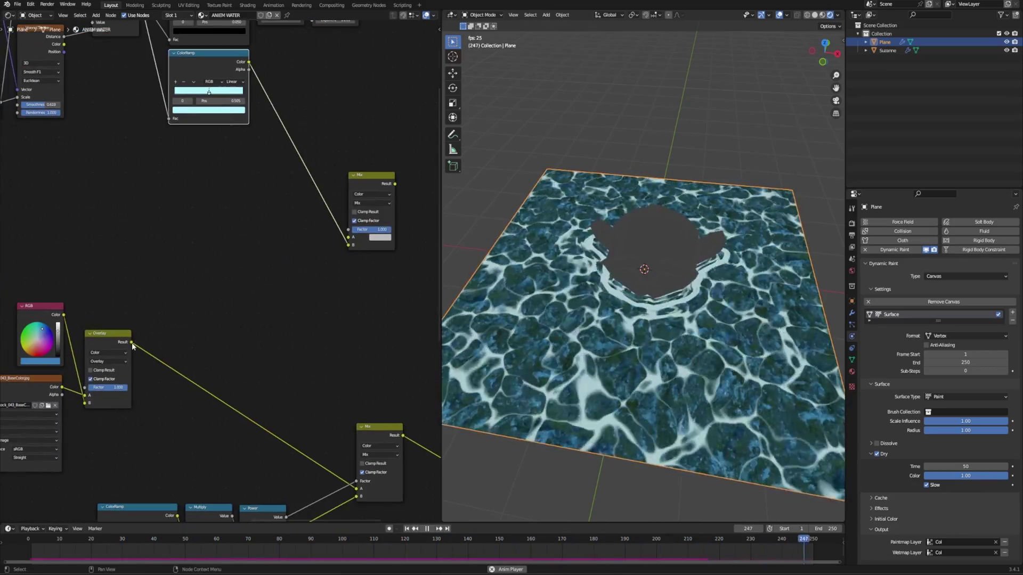
drag(294, 179, 248, 472)
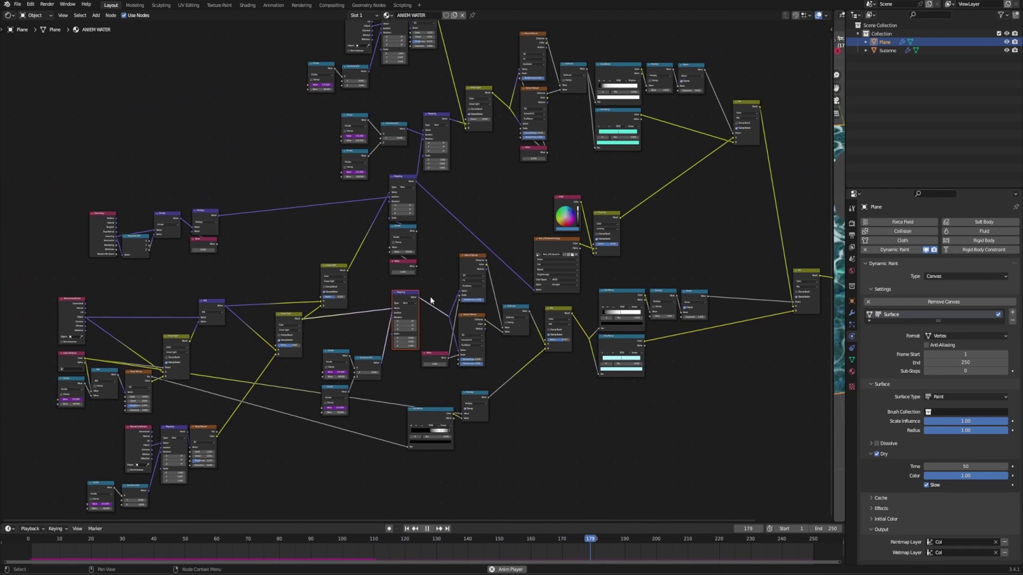
scroll(400, 301, up, 4)
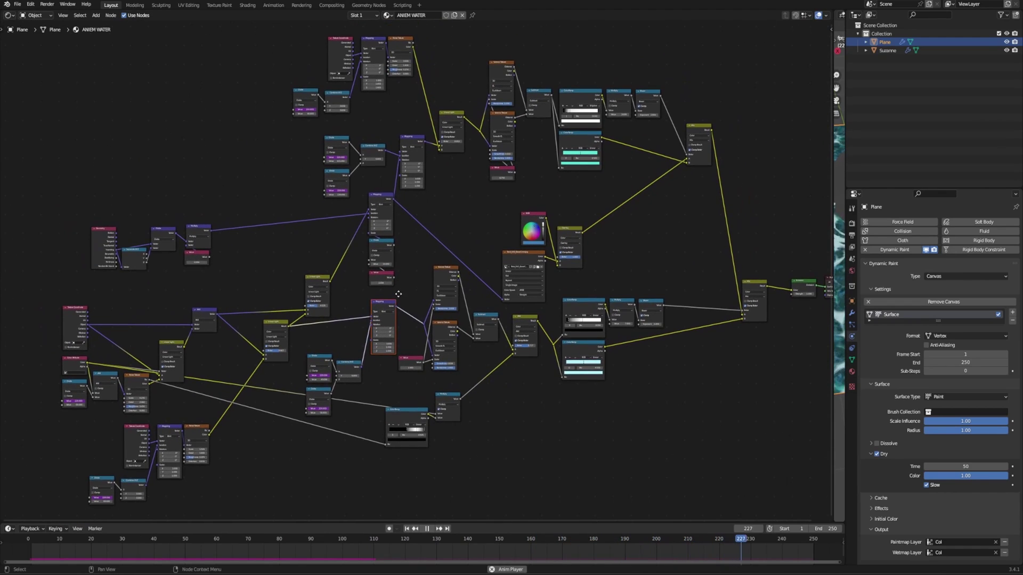
scroll(393, 299, down, 1)
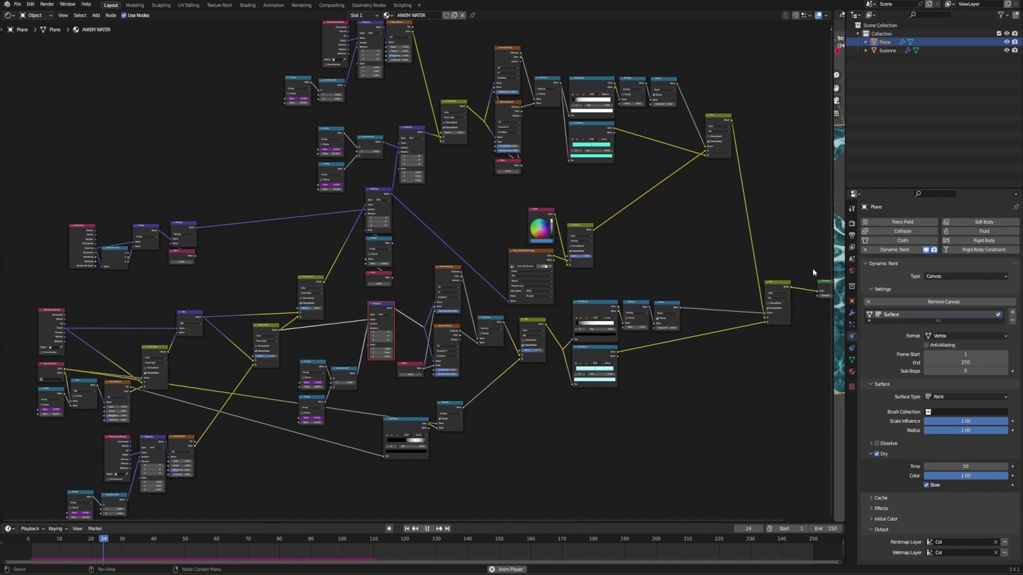